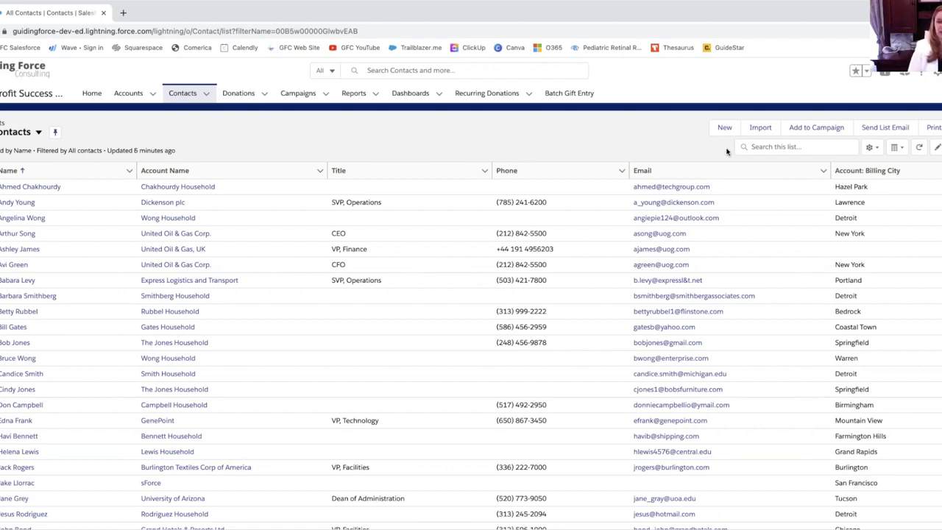
Create a new contacts list view named "Contacts that live in Detroit" that all users can see.
click(869, 150)
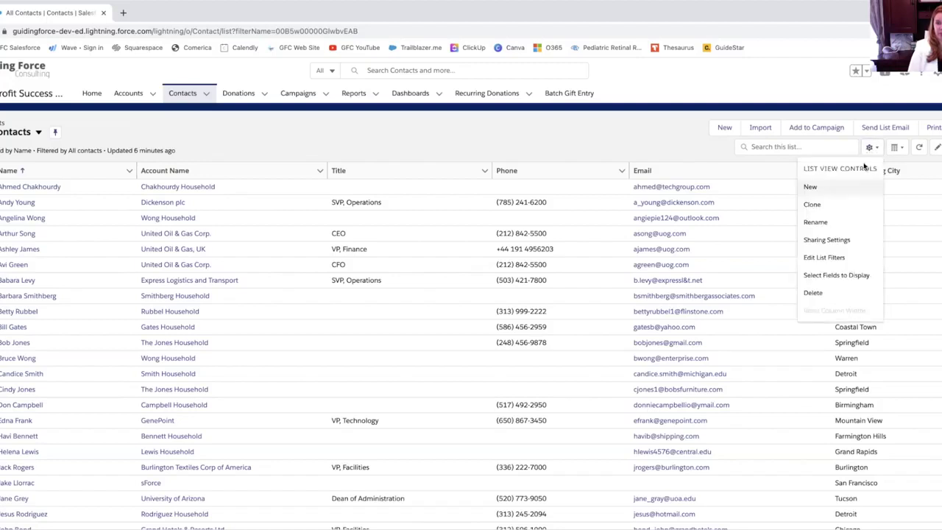
click(844, 194)
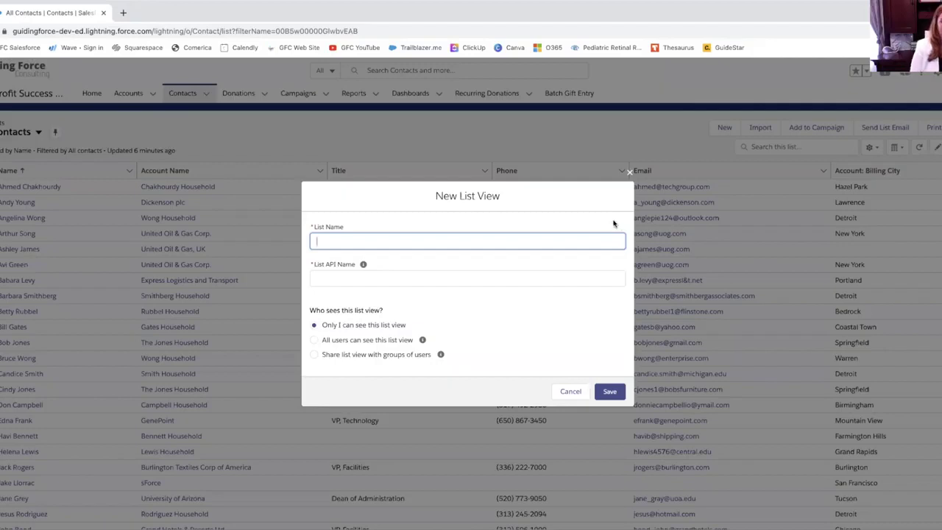
text(Conta)
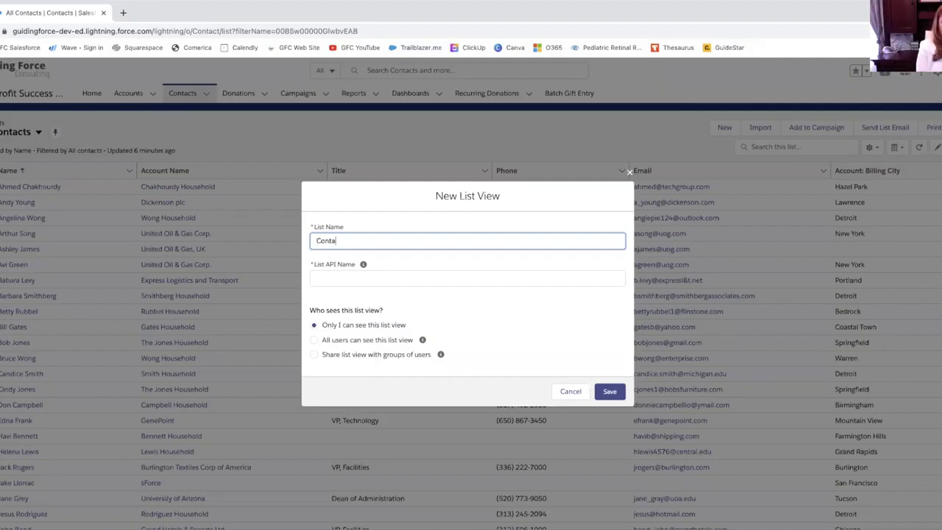
text(cts that live in Detroit)
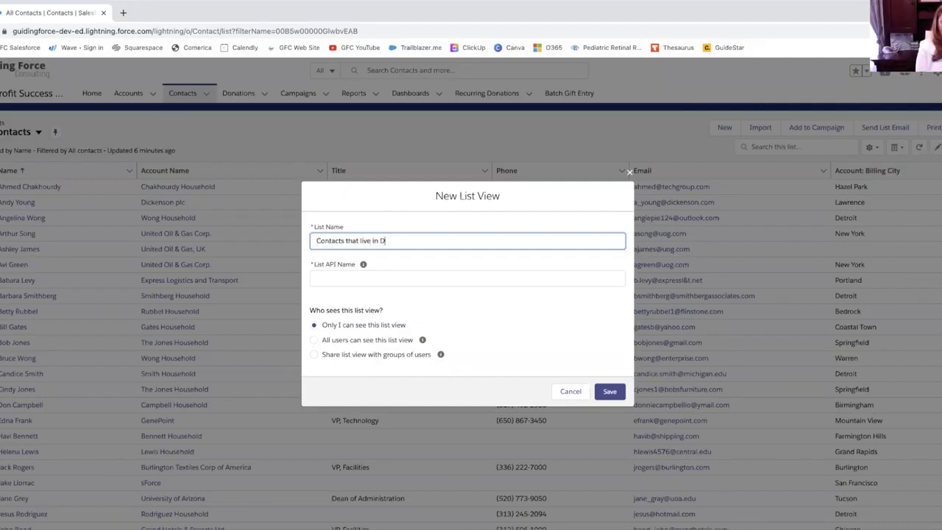
key(Tab)
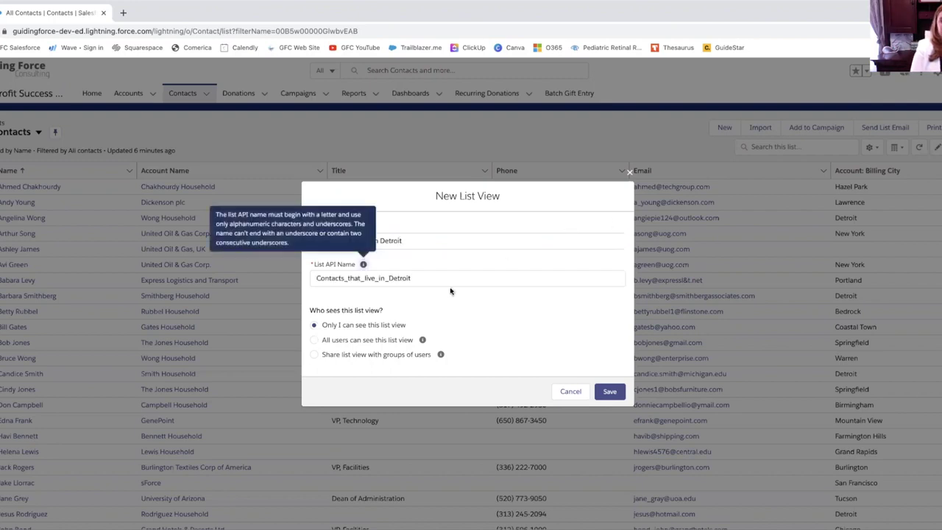
click(345, 342)
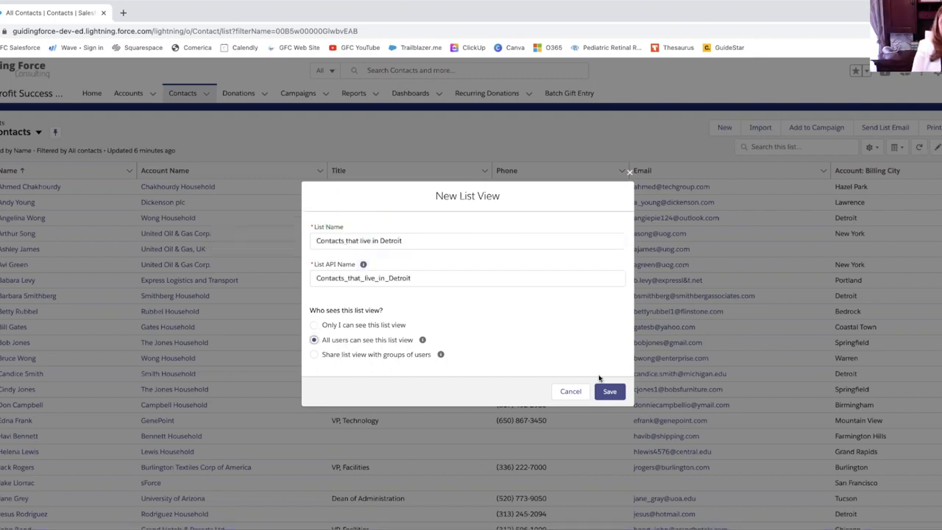
click(610, 395)
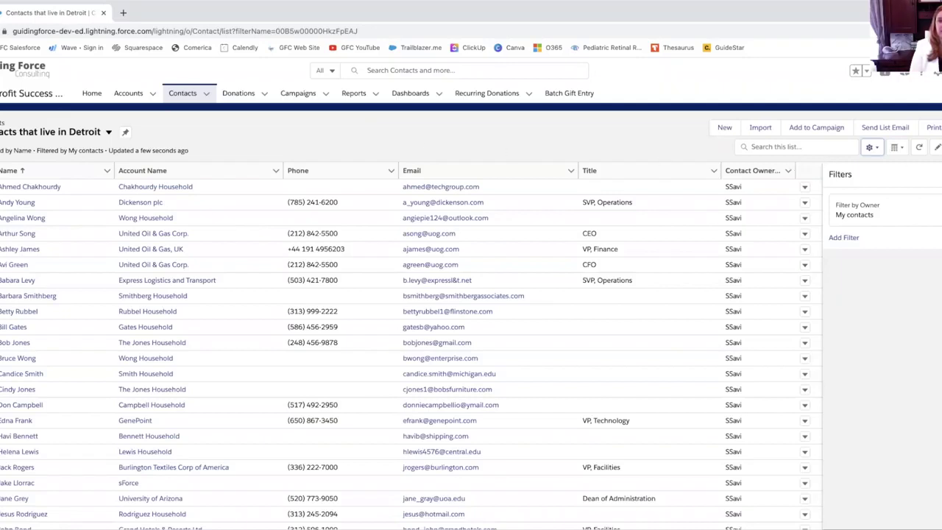
Set the list view's owner filter to All contacts.
click(940, 175)
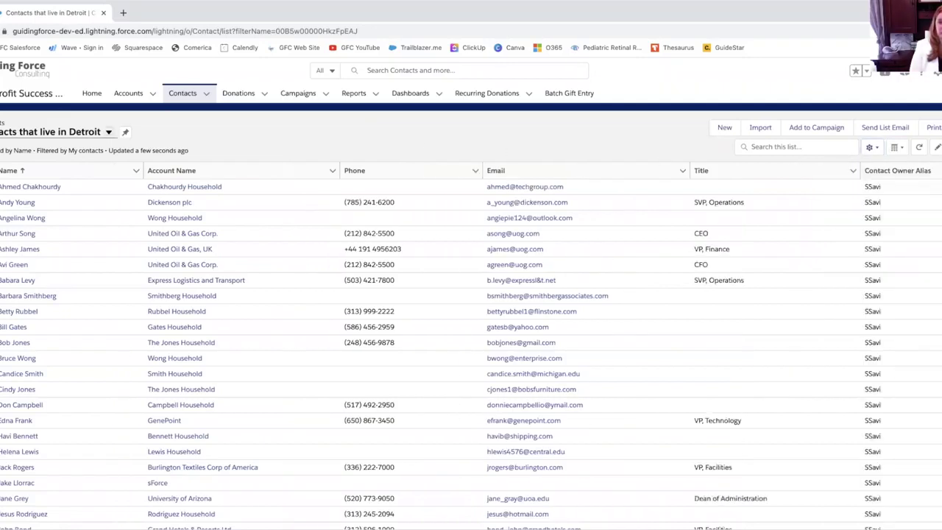
click(941, 146)
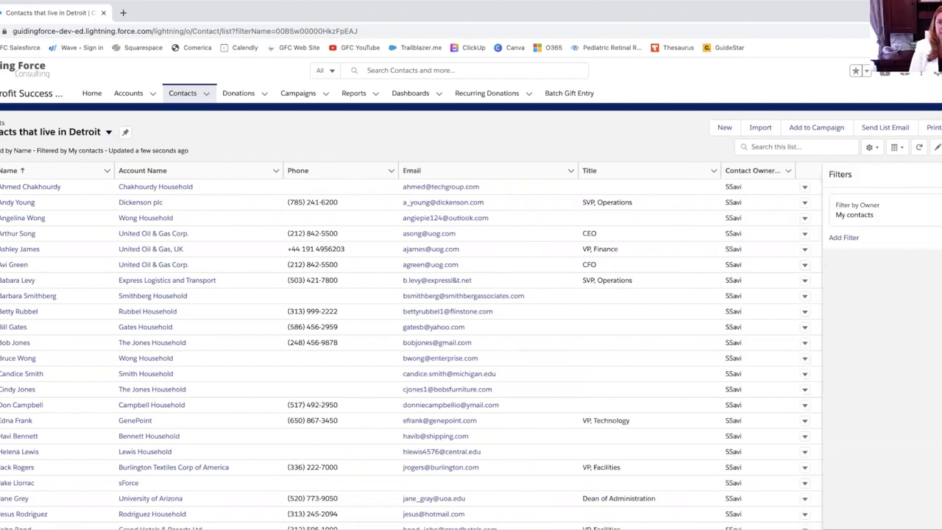
click(881, 214)
click(661, 177)
click(784, 255)
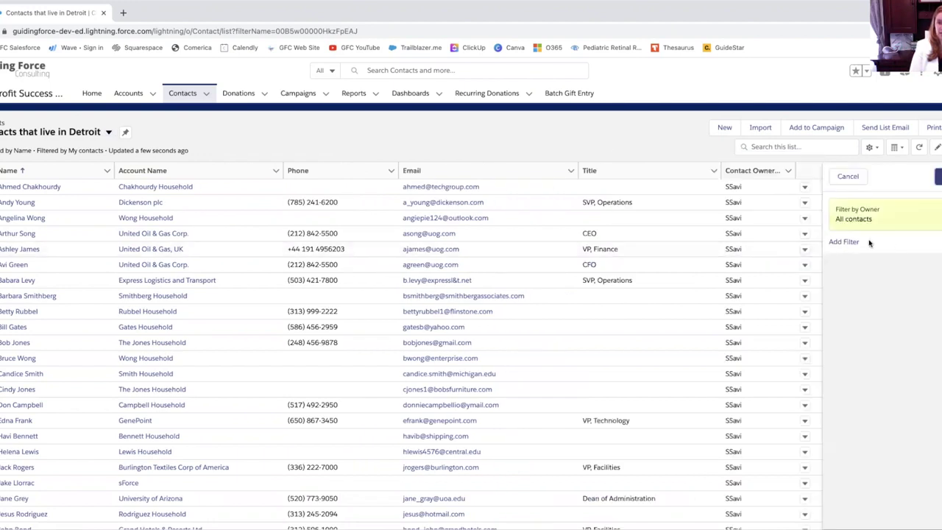
Add a filter where Account: Billing City equals "detroit" and save the list view's filters.
click(843, 242)
click(801, 215)
scroll(692, 298, down, 5)
scroll(692, 298, down, 1)
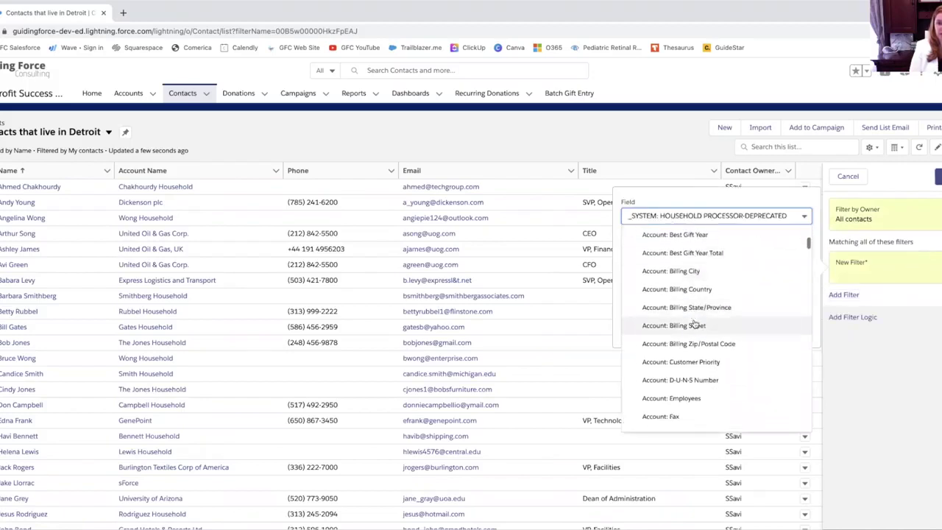
click(692, 270)
click(664, 305)
text(detroit)
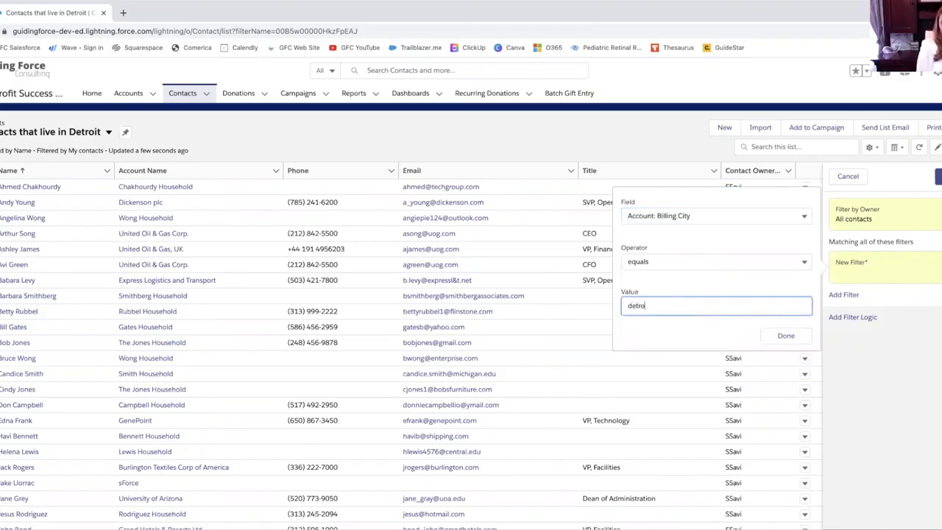
click(784, 336)
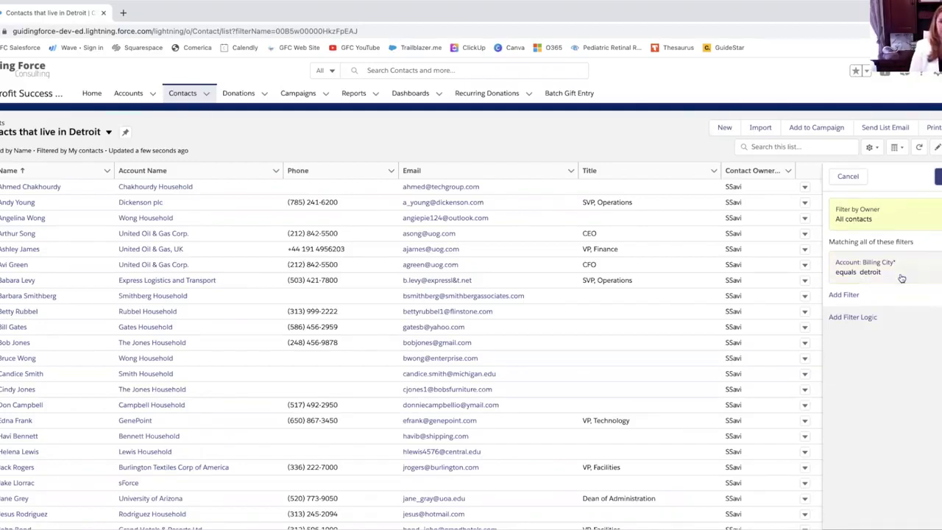
click(937, 177)
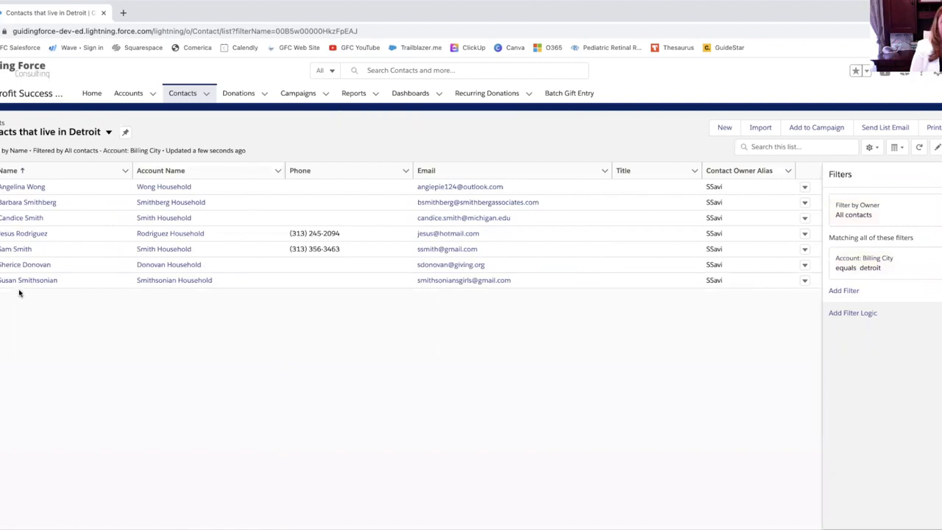
Display the All Contacts list view, return to "Contacts that live in Detroit", and hide the filters.
click(16, 135)
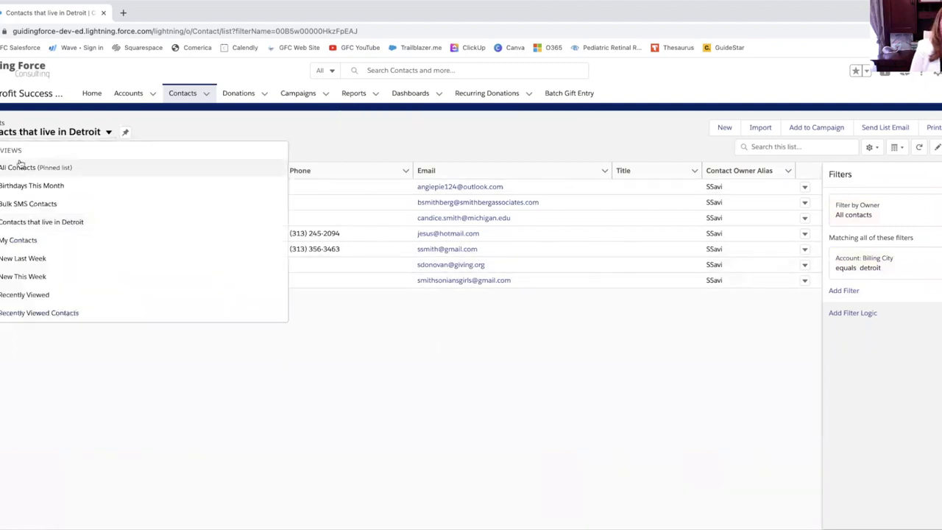
click(21, 168)
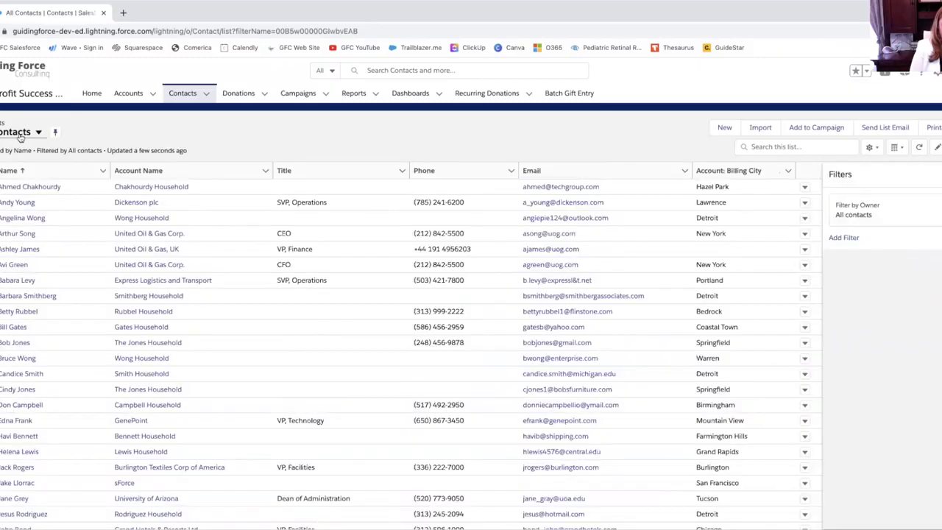
click(19, 135)
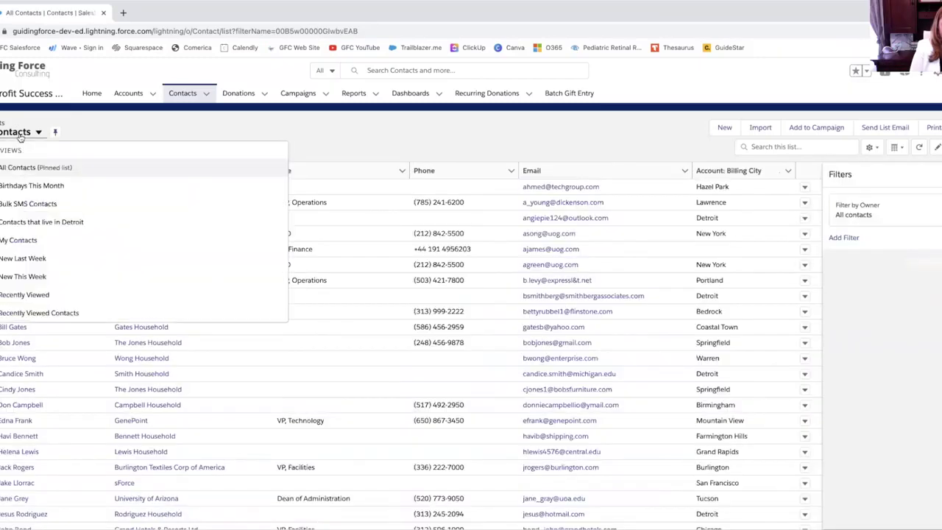
click(27, 224)
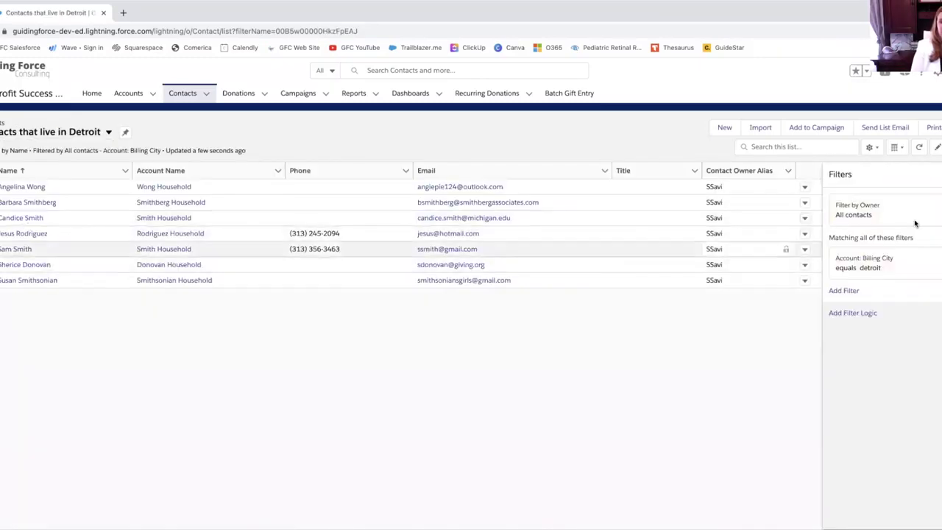
click(938, 173)
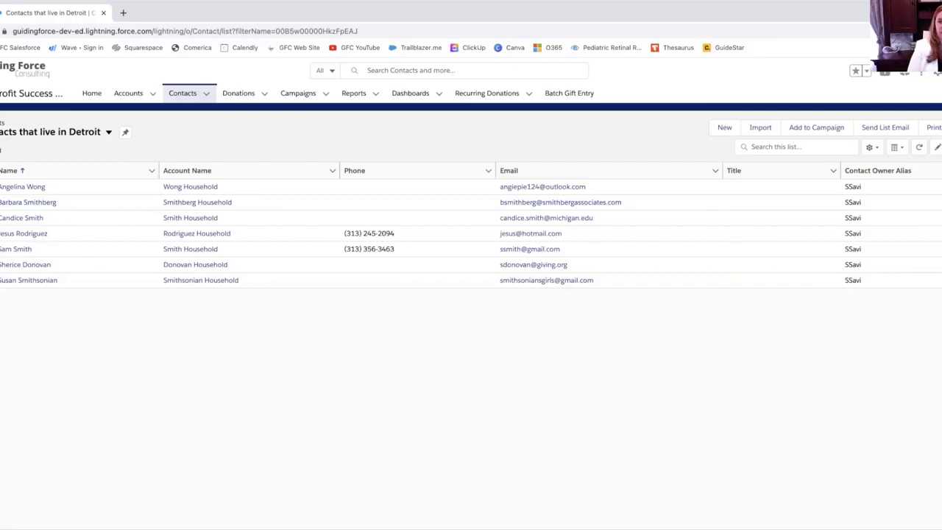
Start a list email to the Detroit contacts with the subject "Come join me at my upcoming socially distanced tour".
click(877, 130)
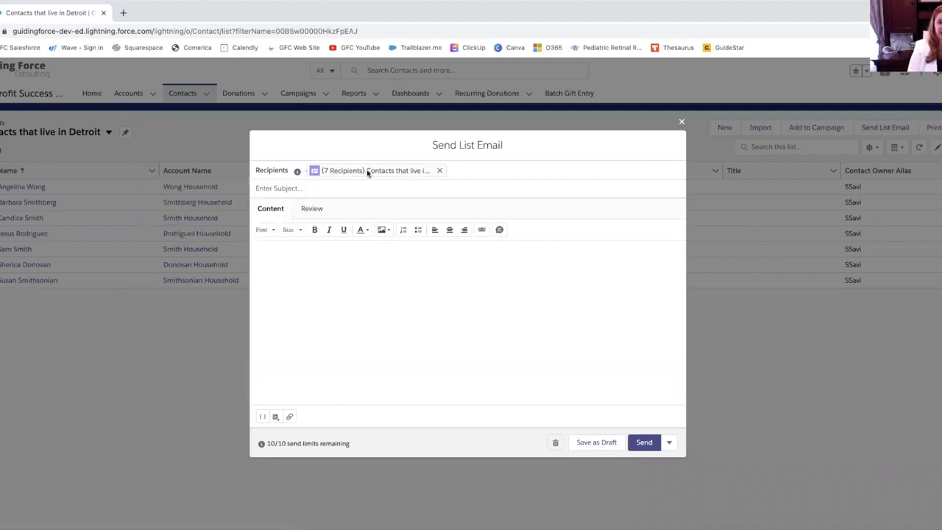
click(302, 189)
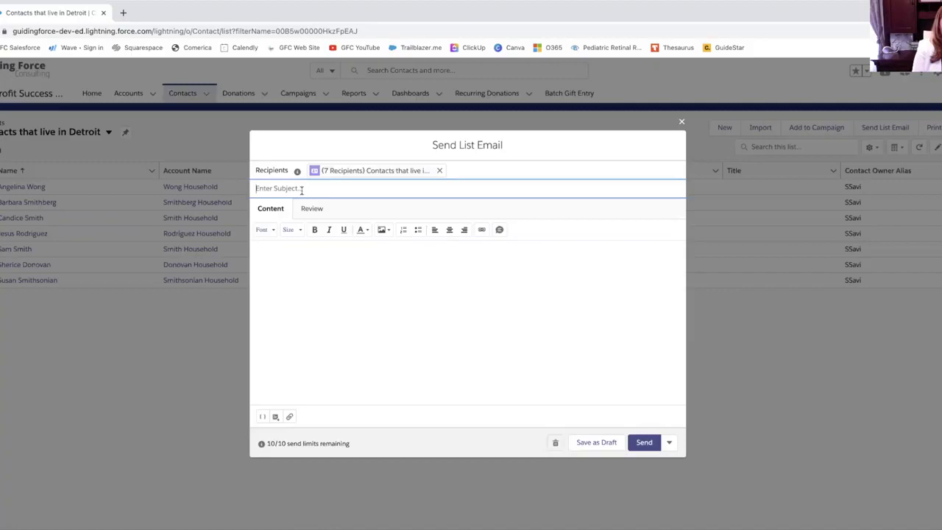
text(Come join)
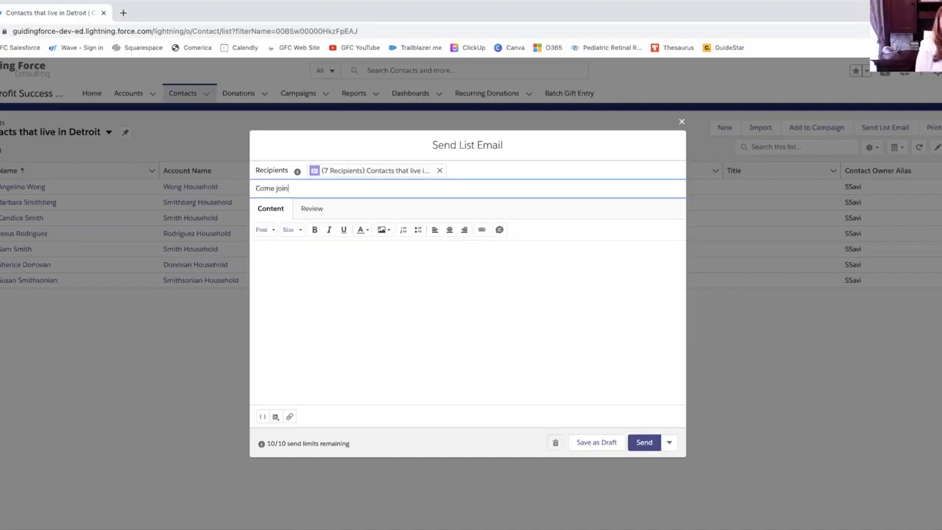
text( me at my upcoming s)
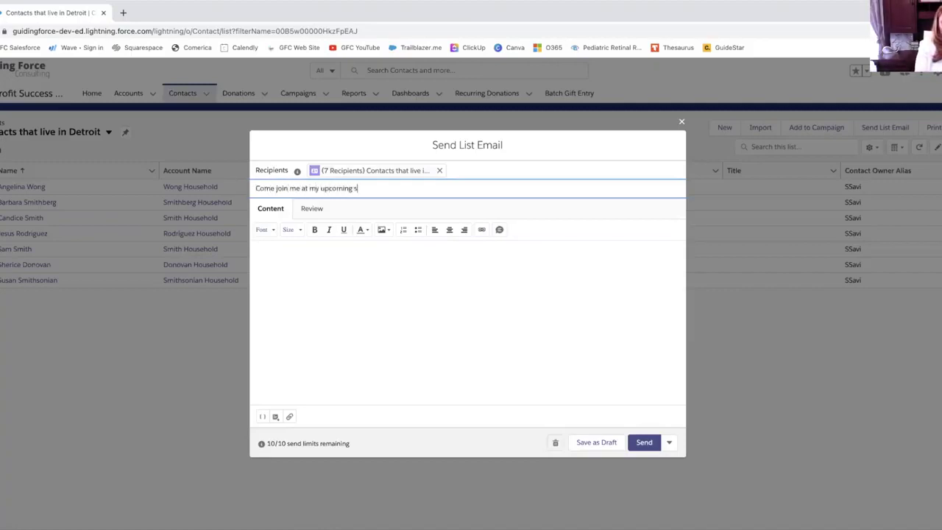
text(ocially distanced tour)
Write the email body "Please join me as I explore the many amazing cultural assets in Detroit!".
click(365, 272)
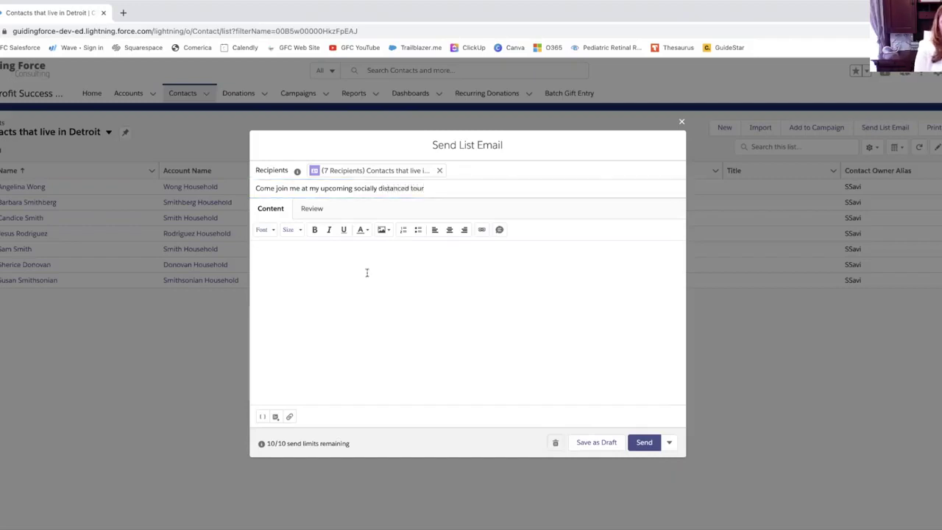
text(Please join me as I explore the many amazing cultura)
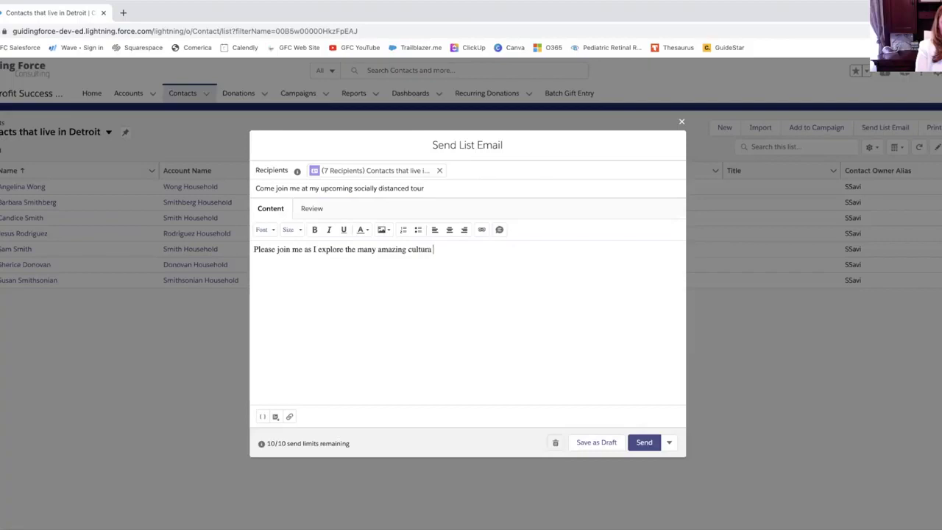
text(l assets in Detroit!)
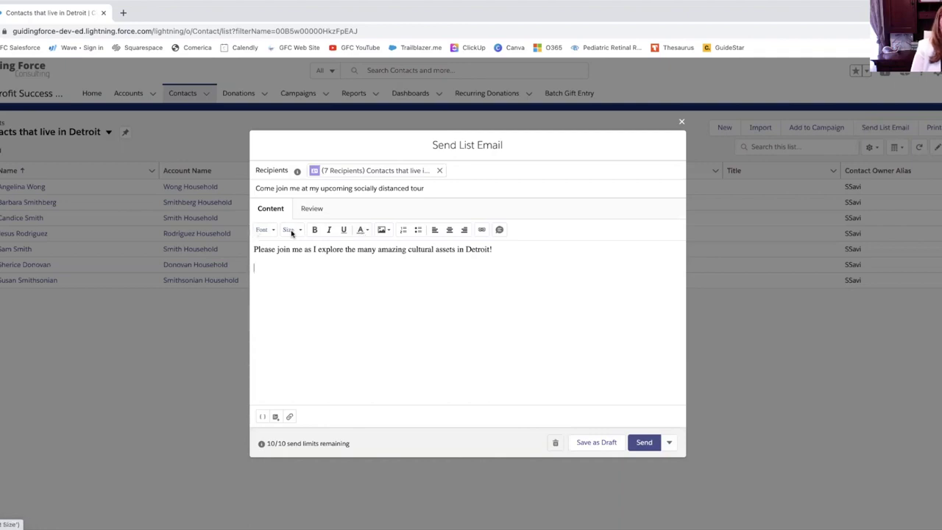
click(381, 231)
click(381, 230)
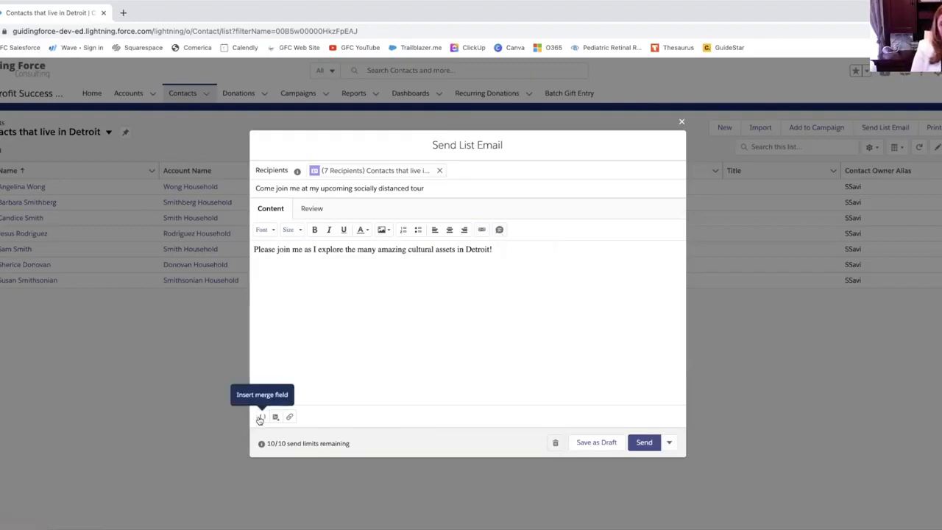
Add a greeting line above the body text with "Hi", the recipient's First Name merge field and a comma.
click(254, 248)
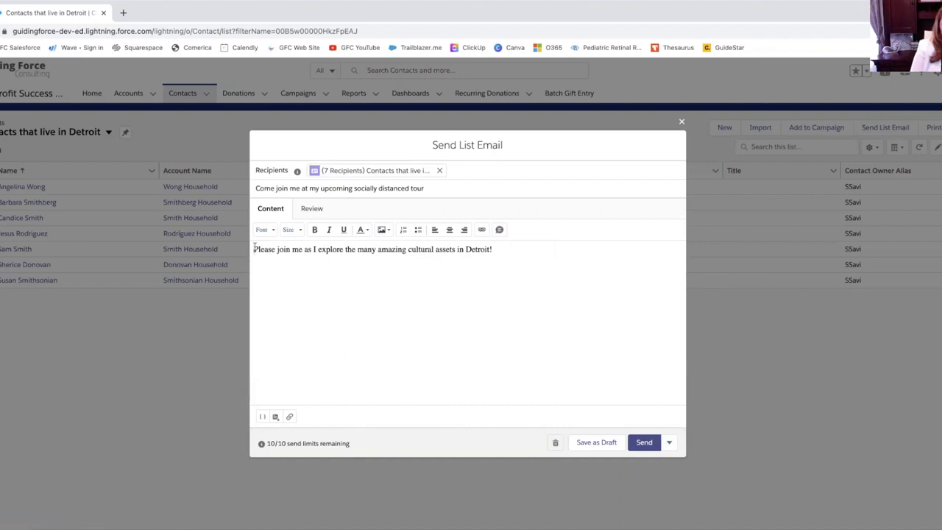
key(Return)
text(Hi)
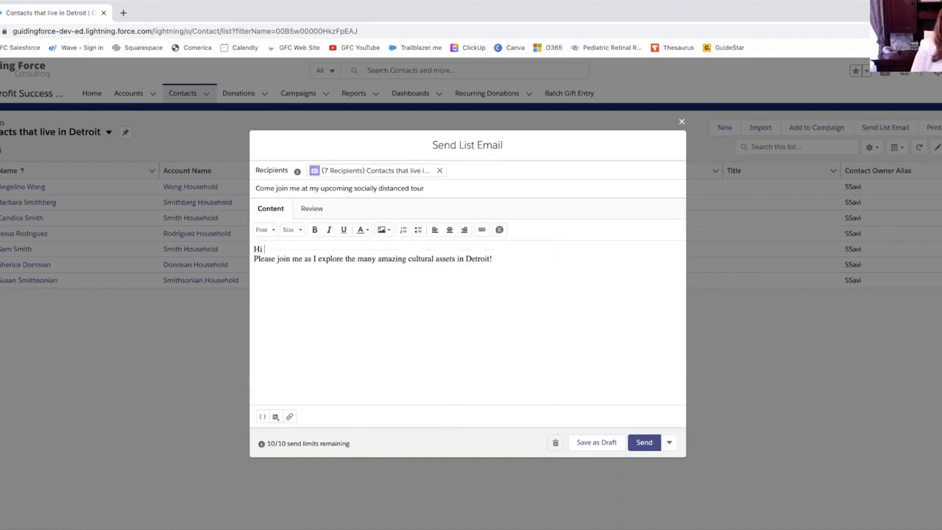
click(262, 416)
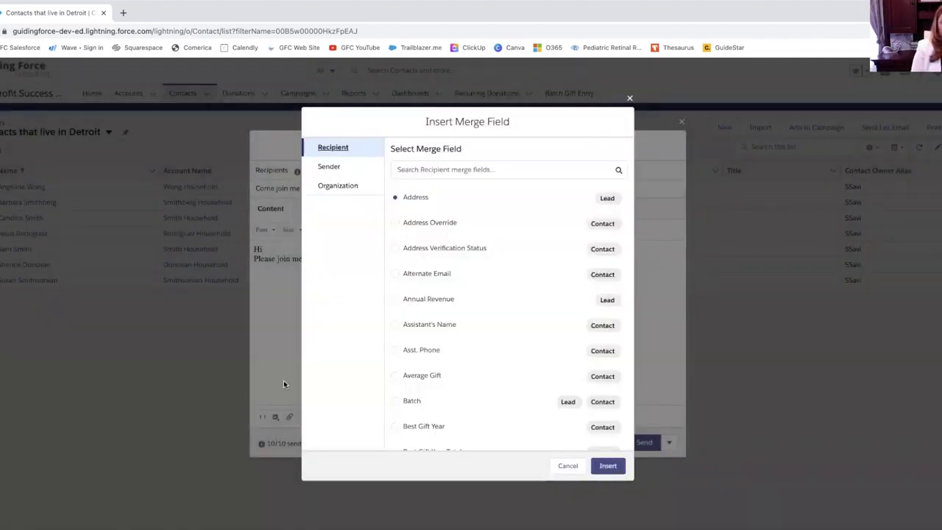
click(446, 169)
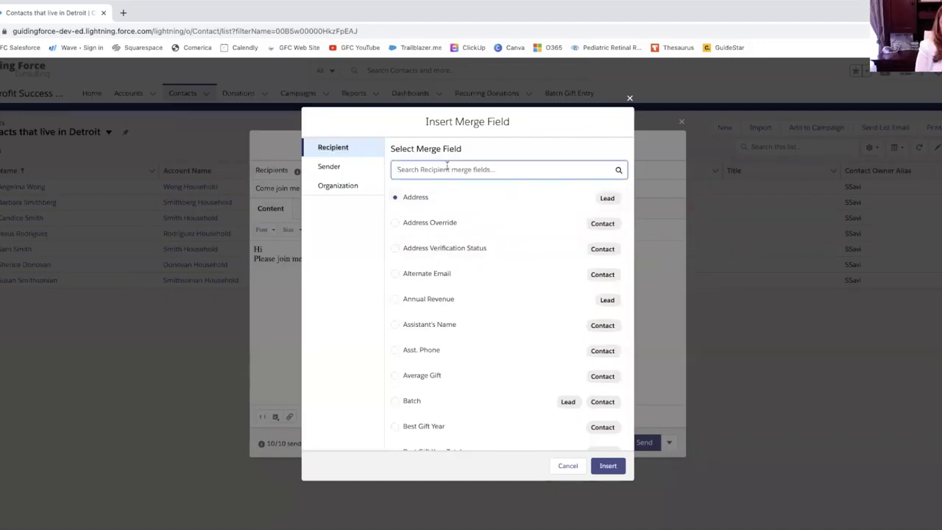
text(first n)
click(418, 197)
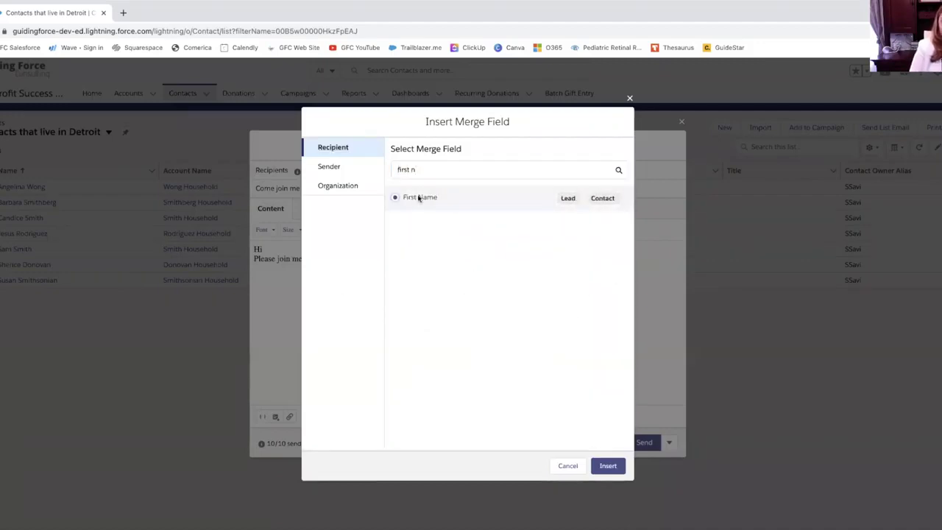
click(608, 465)
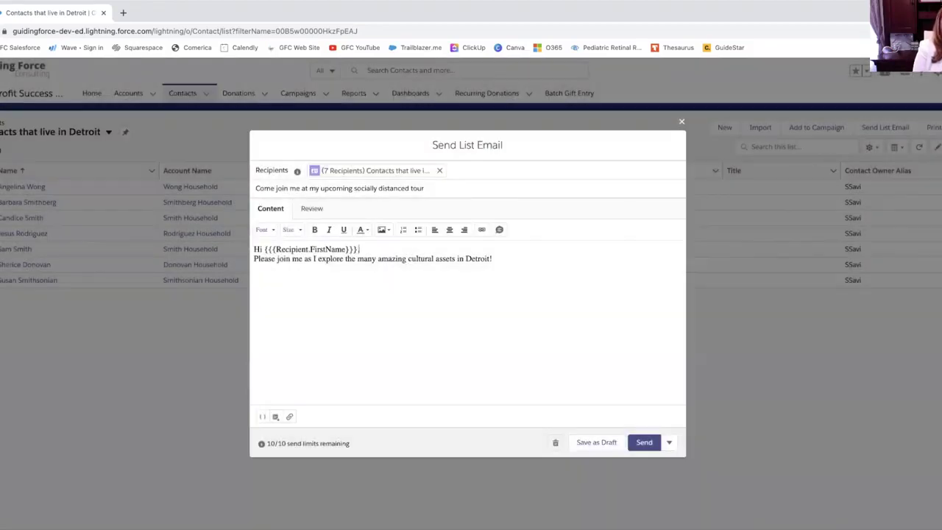
text(,)
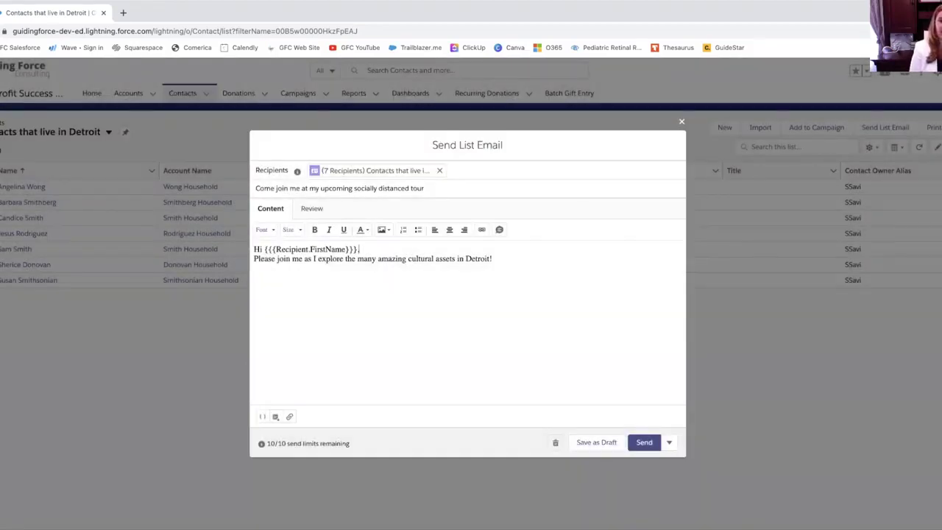
Close the email body with "Thanks," and the sender's first name on separate lines below the invitation text.
click(511, 256)
key(Return)
text(ThanksS)
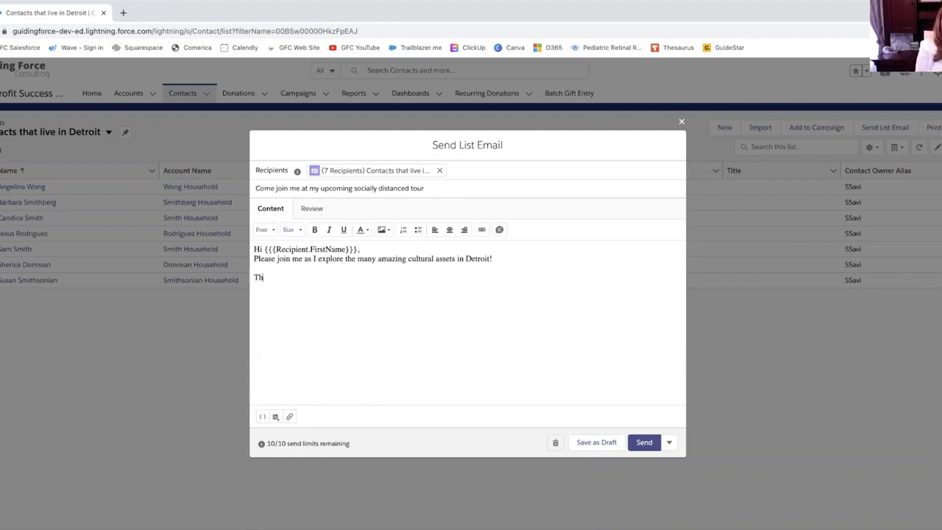
key(Return)
text(tephanie)
key(BackSpace)
key(BackSpace)
key(BackSpace)
key(BackSpace)
key(BackSpace)
key(BackSpace)
key(BackSpace)
key(BackSpace)
key(BackSpace)
key(BackSpace)
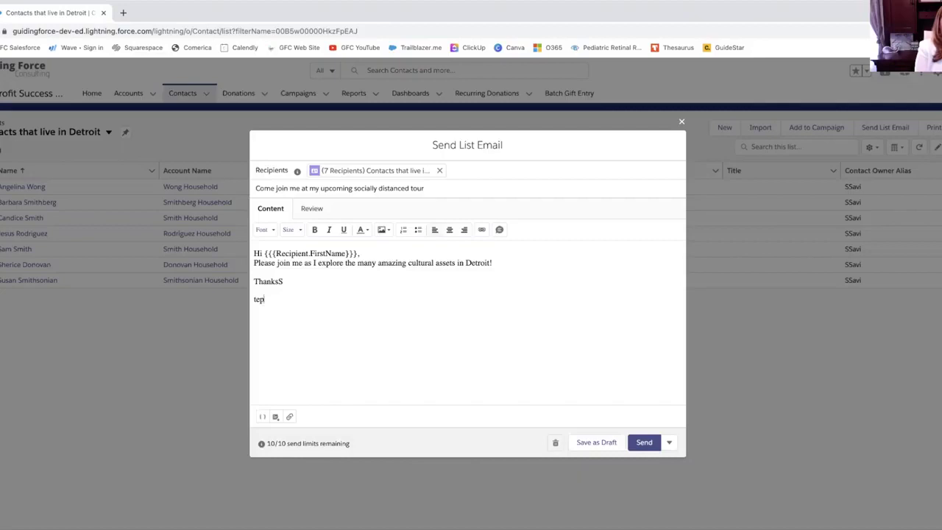
text(,)
key(Return)
text(Stephanie)
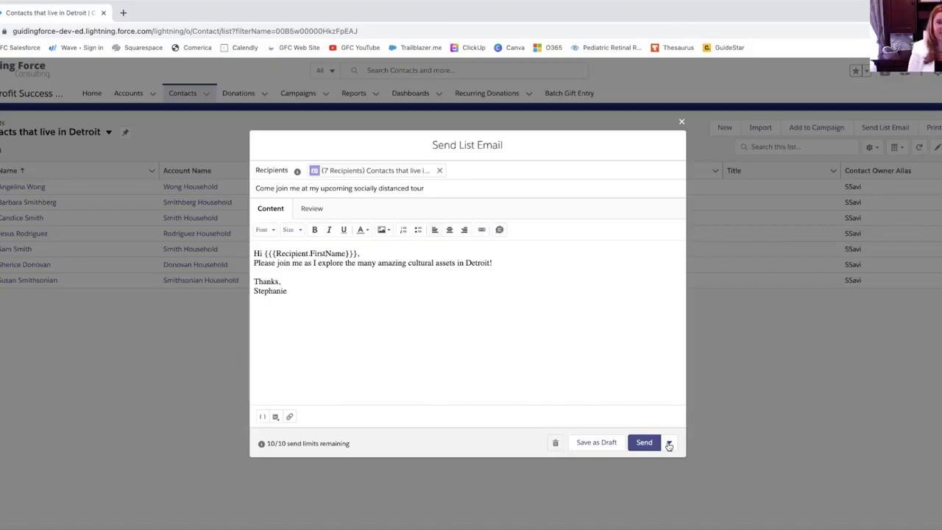
Remove the Detroit list from the recipients, show the Send Later option, and close the list email without sending.
click(439, 171)
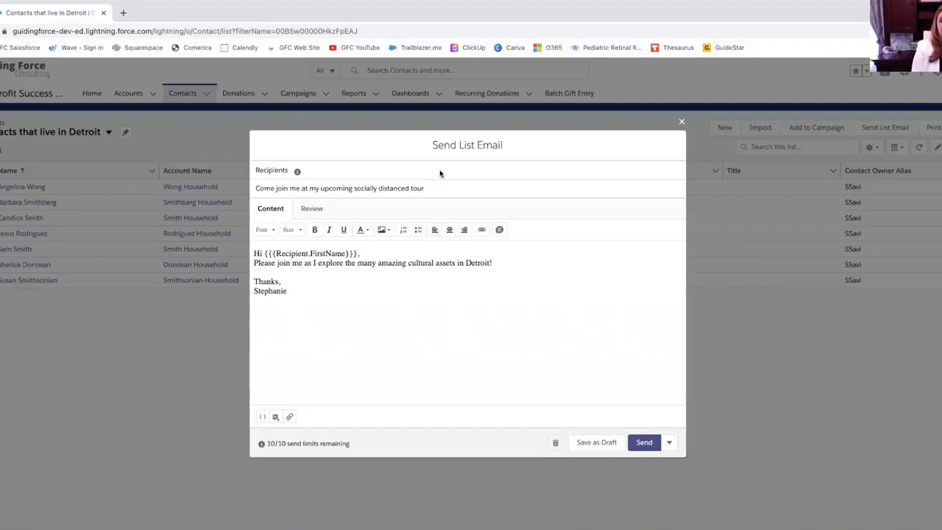
click(671, 445)
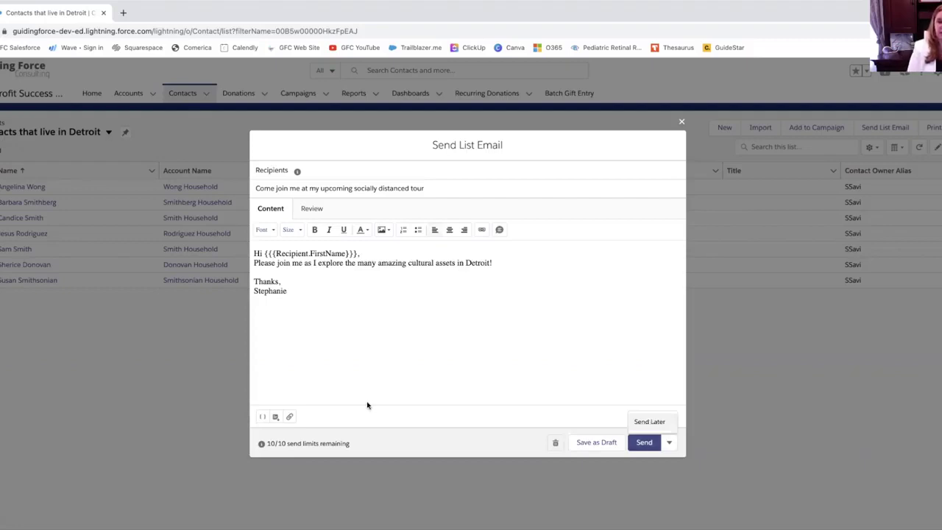
click(681, 124)
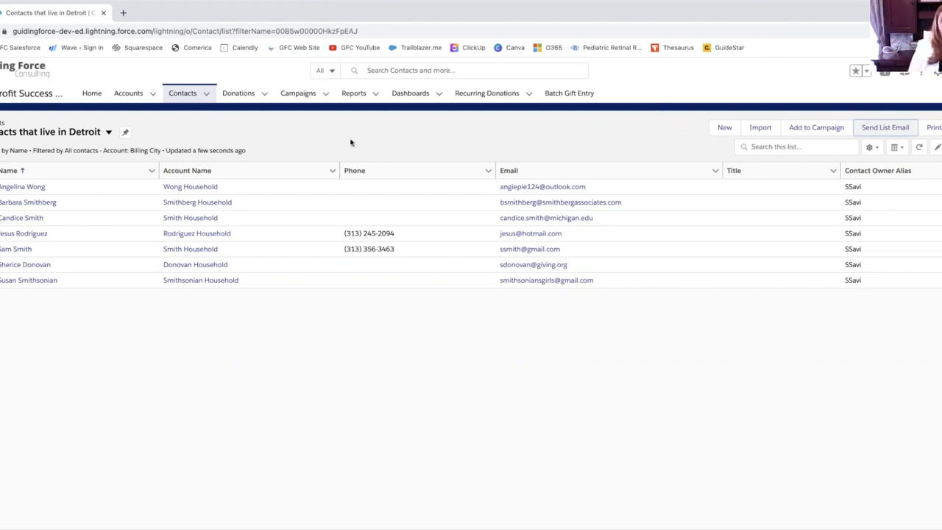
Open the first contact's record in the Detroit list and start an individual email from its activity area.
click(24, 188)
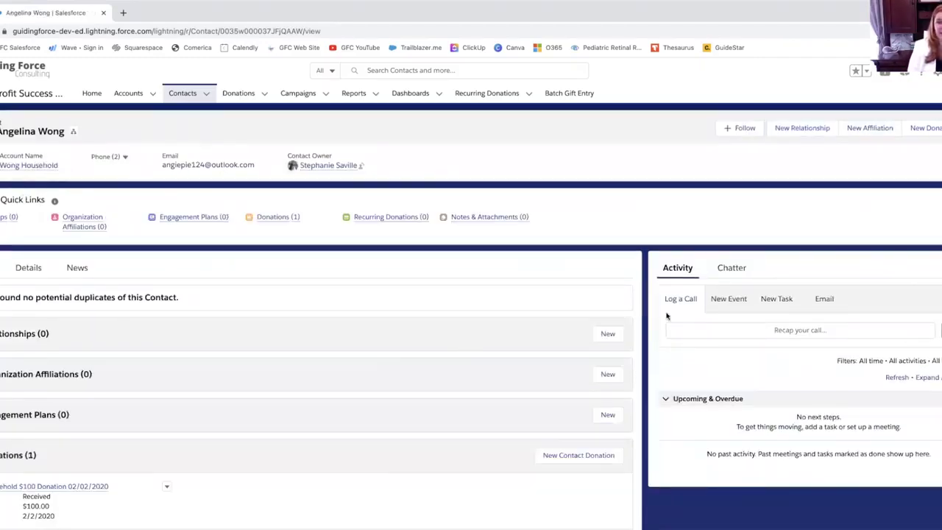
click(837, 307)
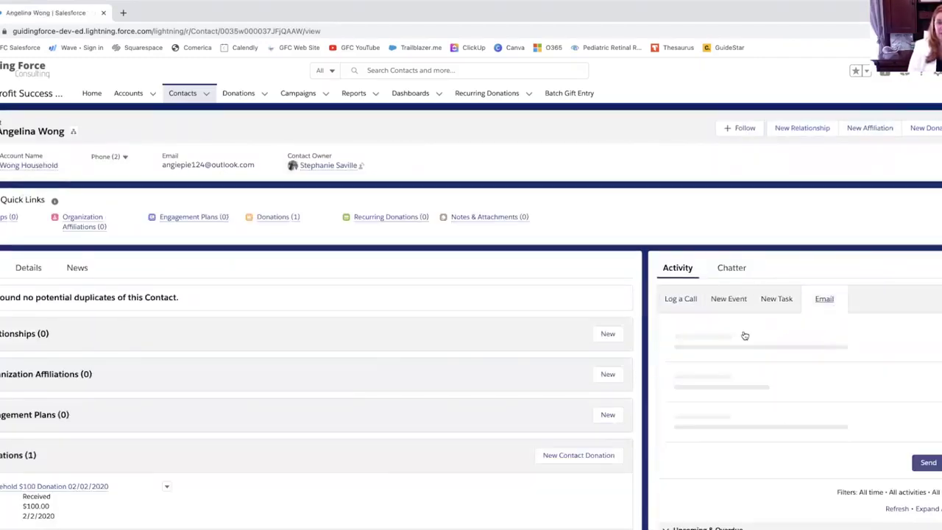
scroll(721, 339, down, 2)
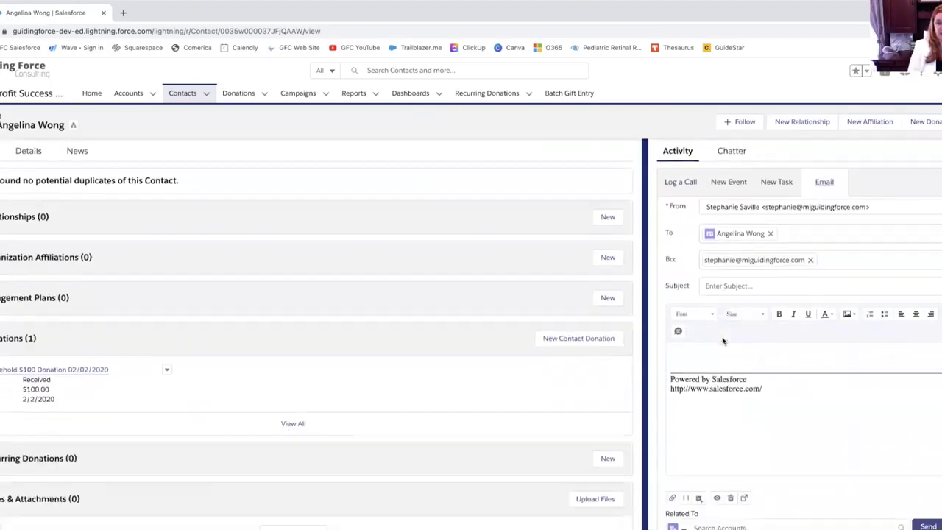
Delete the default "Powered by Salesforce" signature and link from the email body.
click(712, 352)
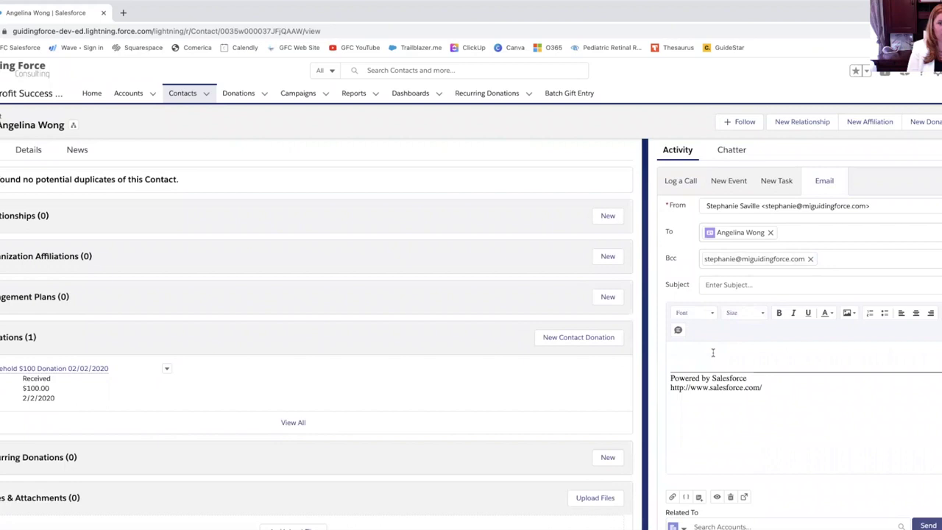
drag(765, 388, 674, 350)
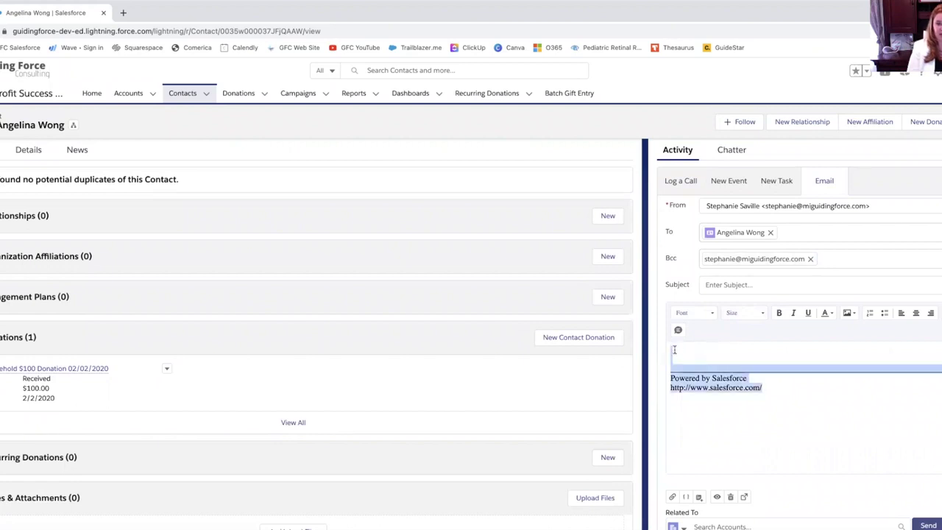
key(BackSpace)
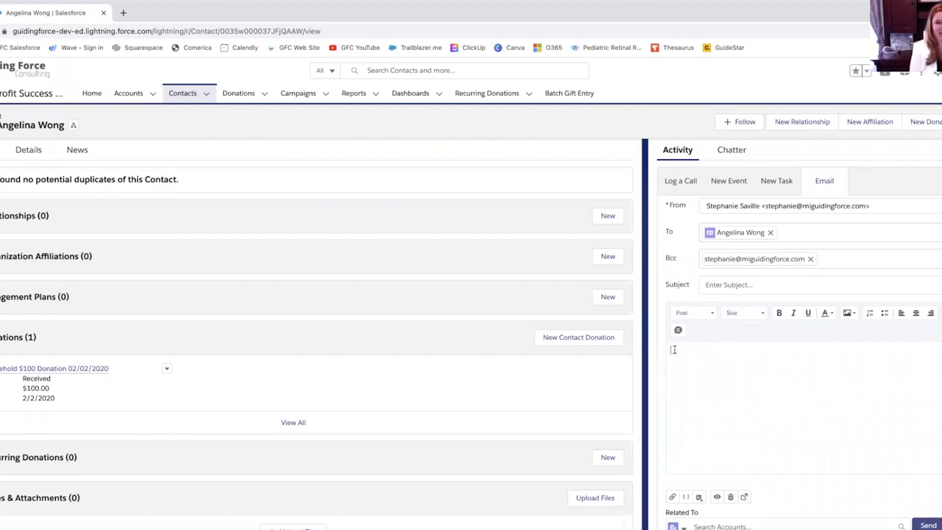
Inspect the Related To account lookup and the address fields of the email, and return to the contacts list.
scroll(756, 378, down, 3)
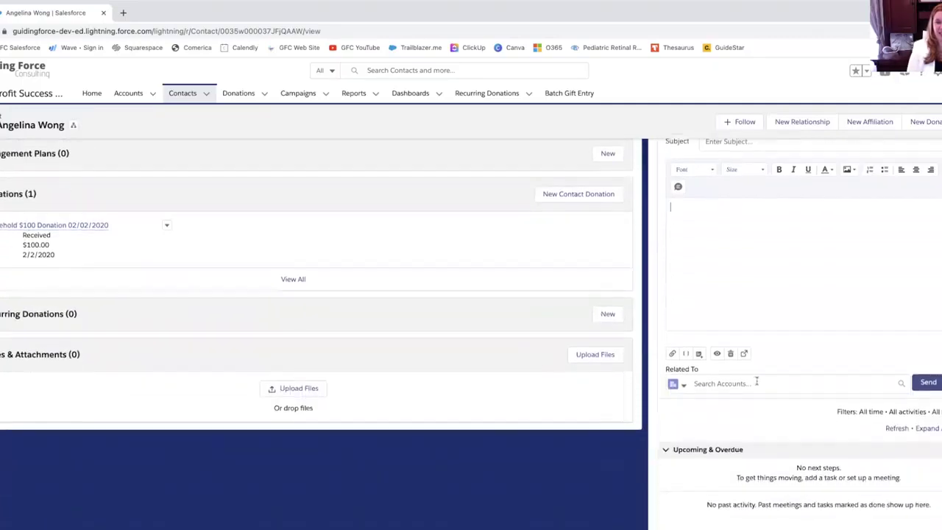
click(734, 386)
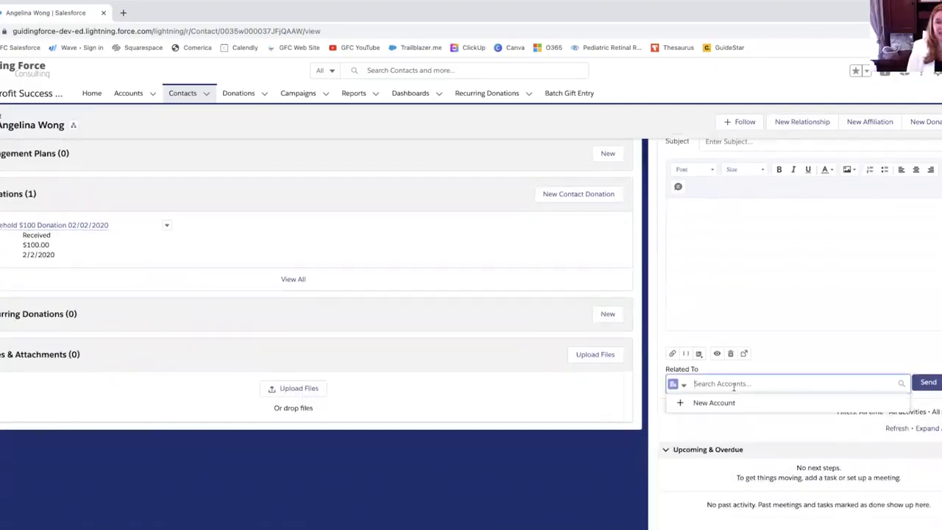
click(796, 361)
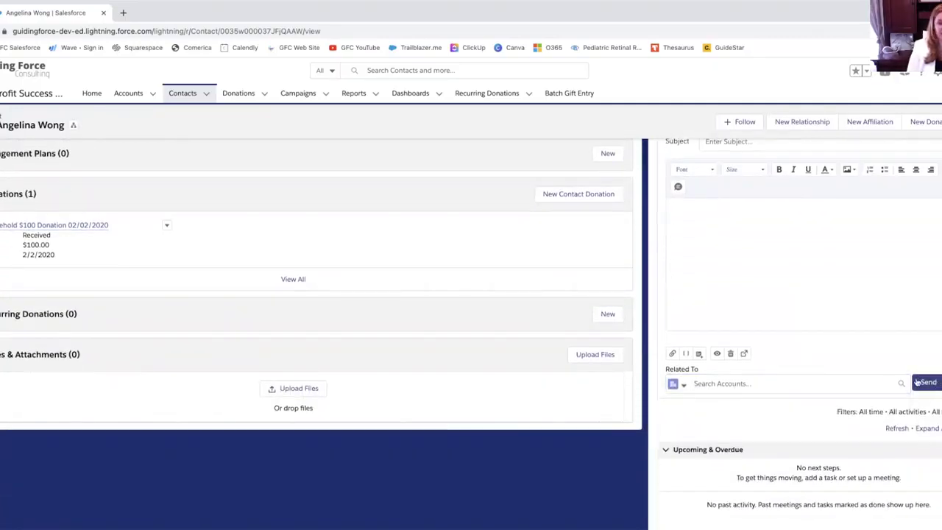
scroll(809, 372, up, 3)
scroll(809, 371, up, 3)
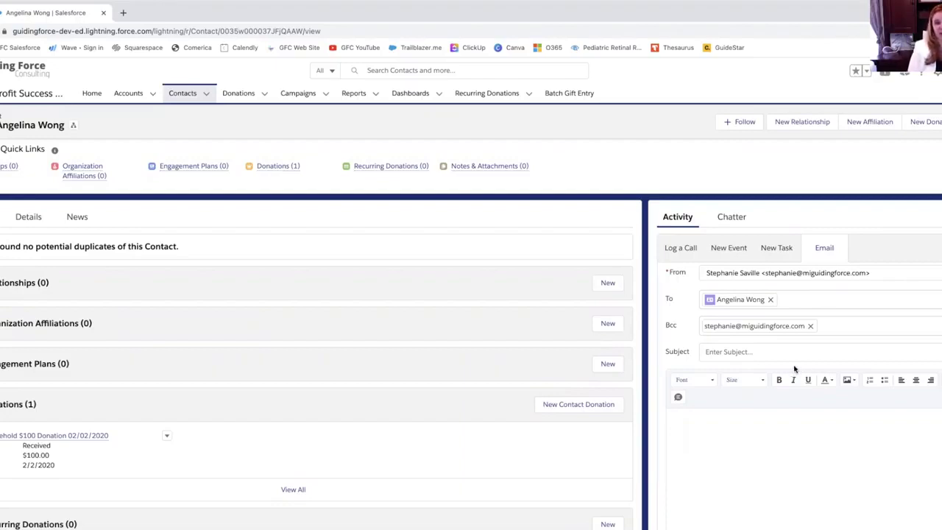
scroll(794, 369, down, 1)
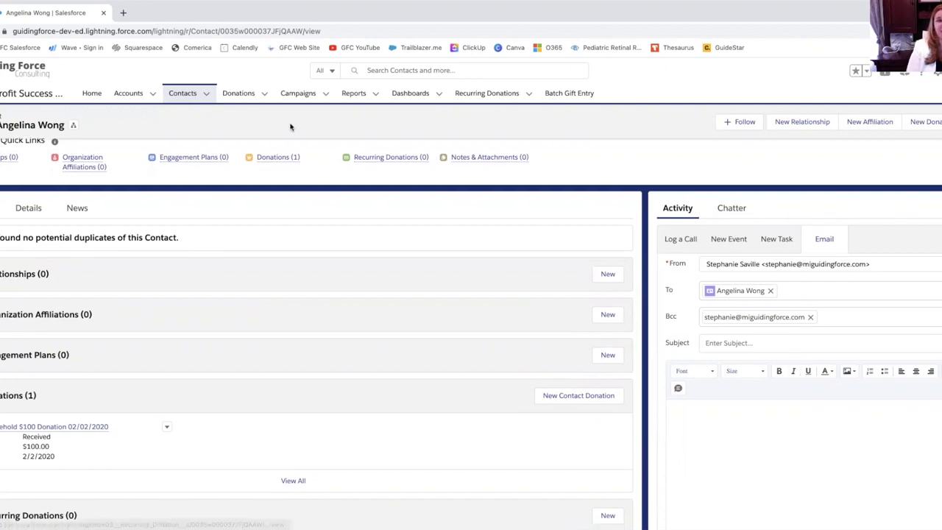
click(181, 93)
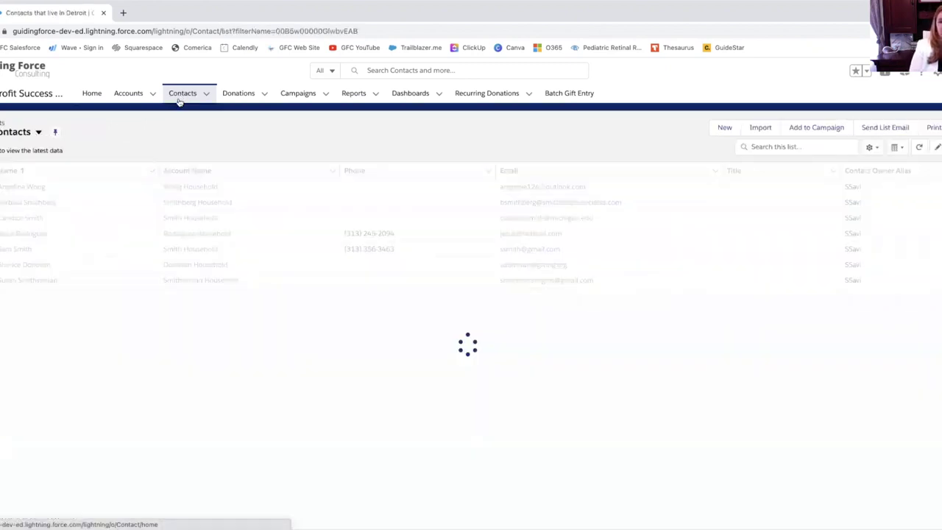